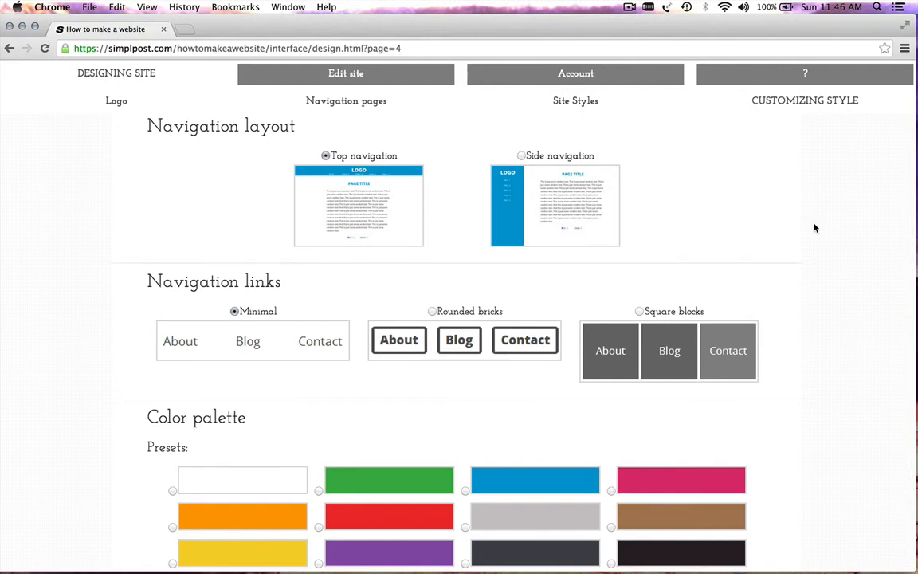
- Set the navigation links to Square blocks with the Green Mint palette and generate new colors for it
{"action": "scroll", "coordinate": [519, 171], "scroll_direction": "up", "scroll_amount": 3}
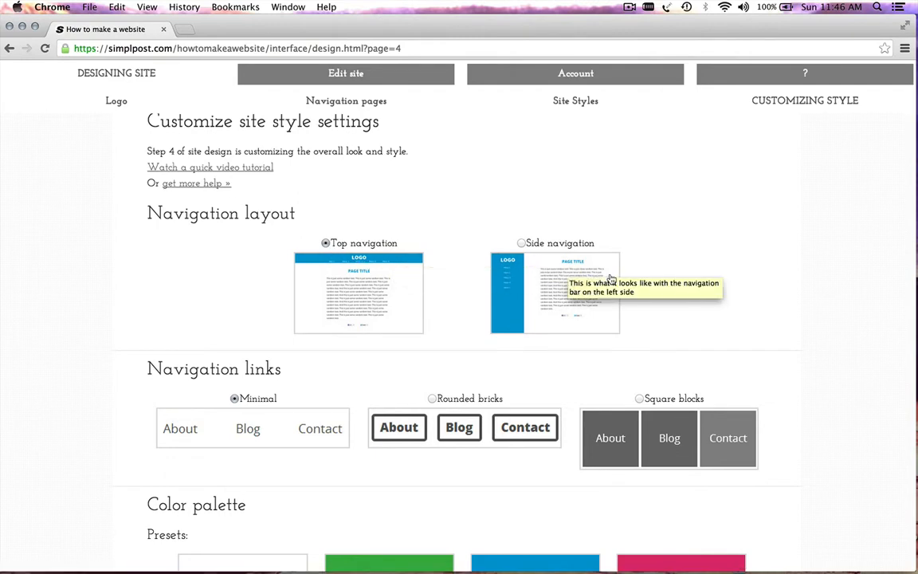
{"action": "scroll", "coordinate": [675, 280], "scroll_direction": "down", "scroll_amount": 5}
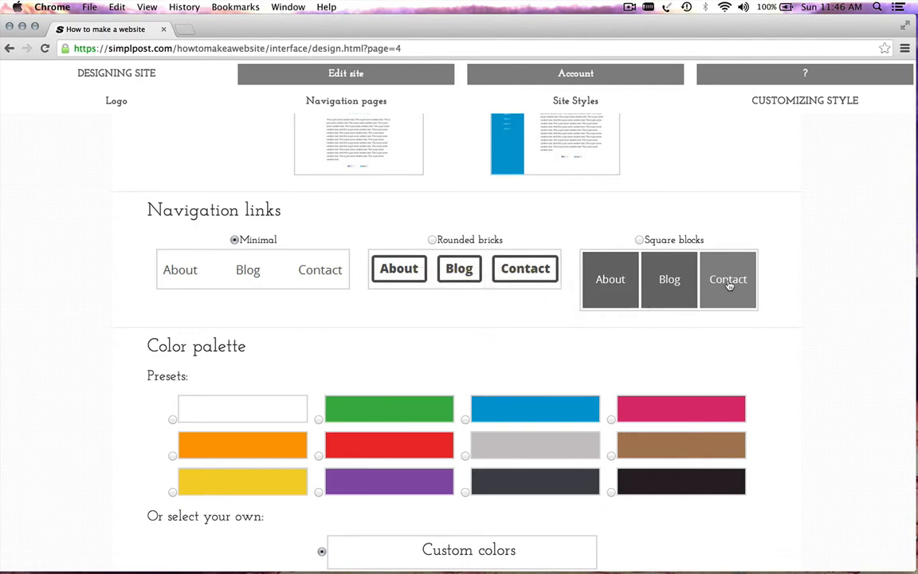
{"action": "left_click", "coordinate": [686, 265]}
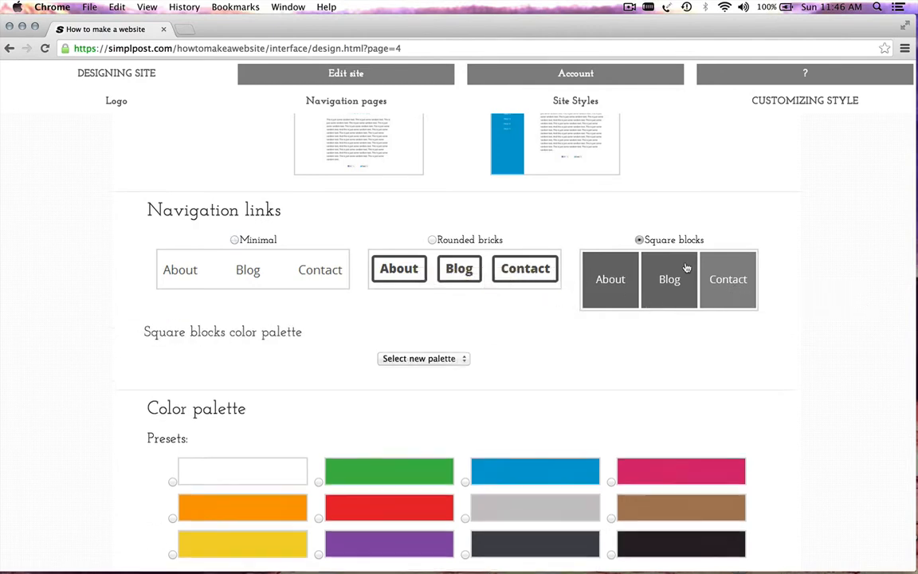
{"action": "left_click", "coordinate": [452, 360]}
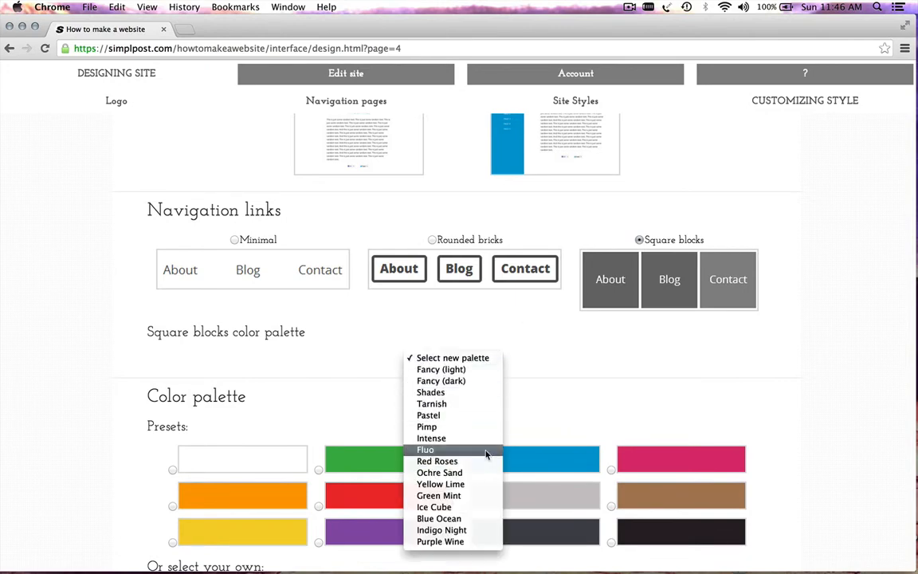
{"action": "left_click", "coordinate": [438, 495]}
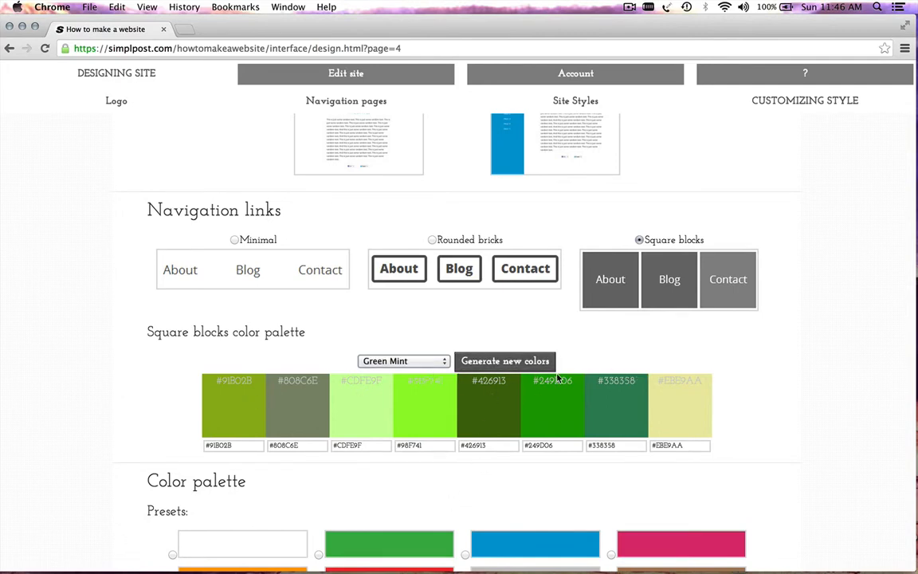
{"action": "left_click", "coordinate": [511, 368]}
{"action": "left_click", "coordinate": [508, 368]}
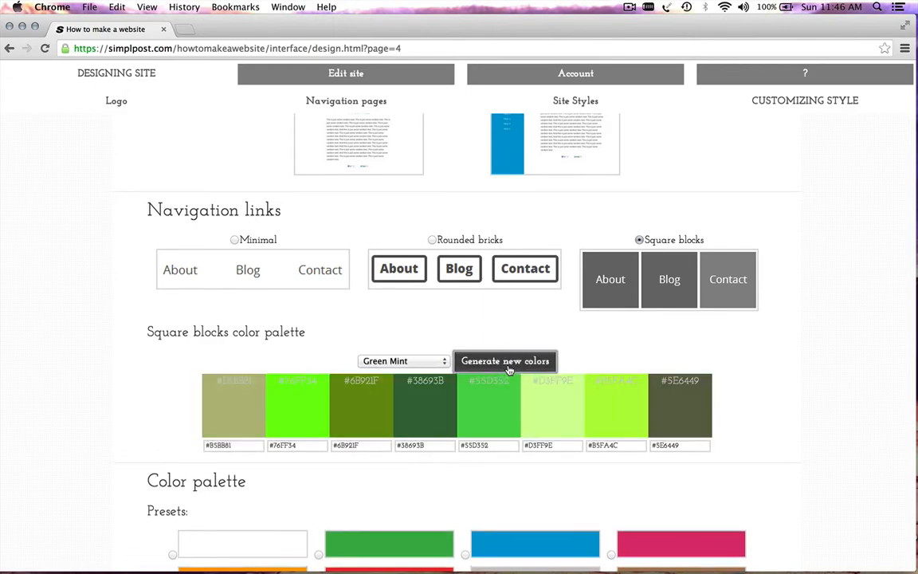
{"action": "left_click", "coordinate": [508, 367]}
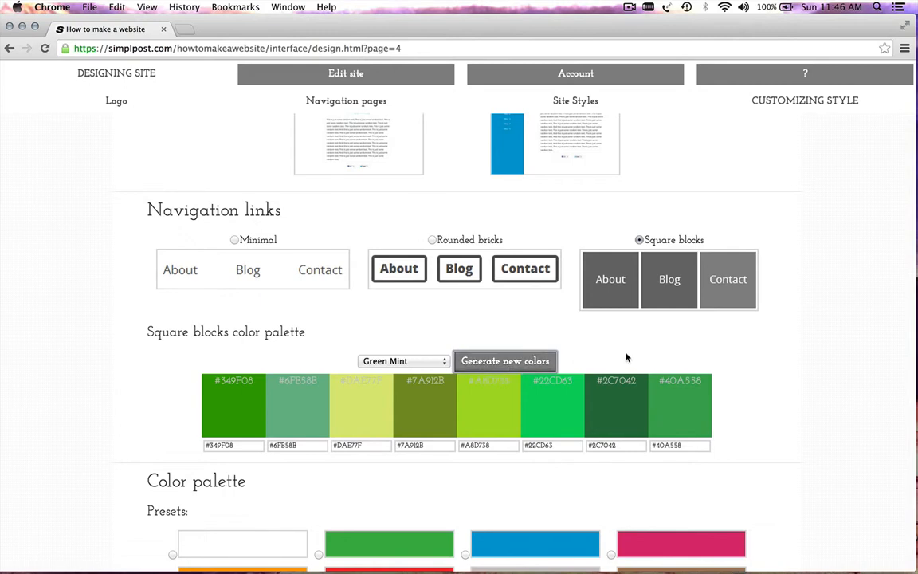
- Switch the square blocks palette to Ice Cube and on to Blue Ocean, generating new Blue Ocean colors several times
{"action": "left_click", "coordinate": [383, 362]}
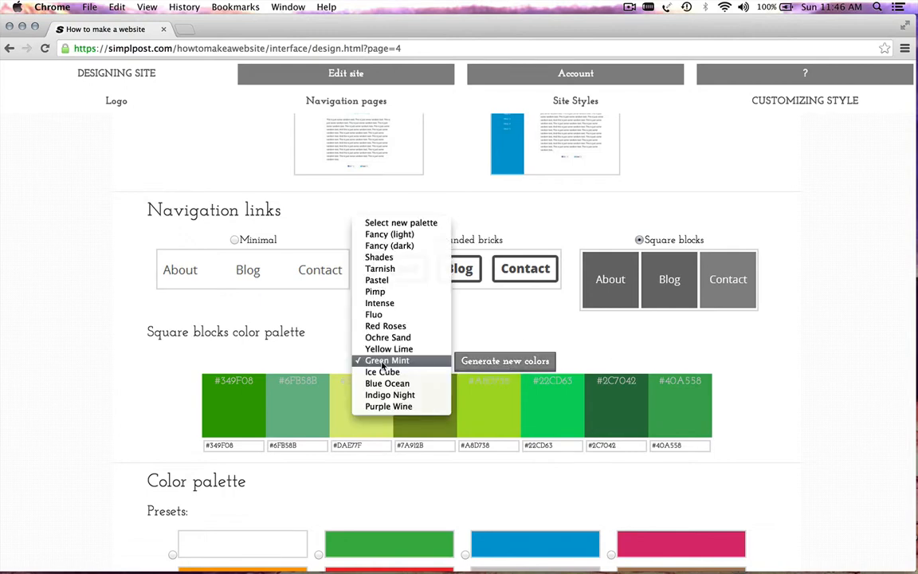
{"action": "left_click", "coordinate": [388, 374]}
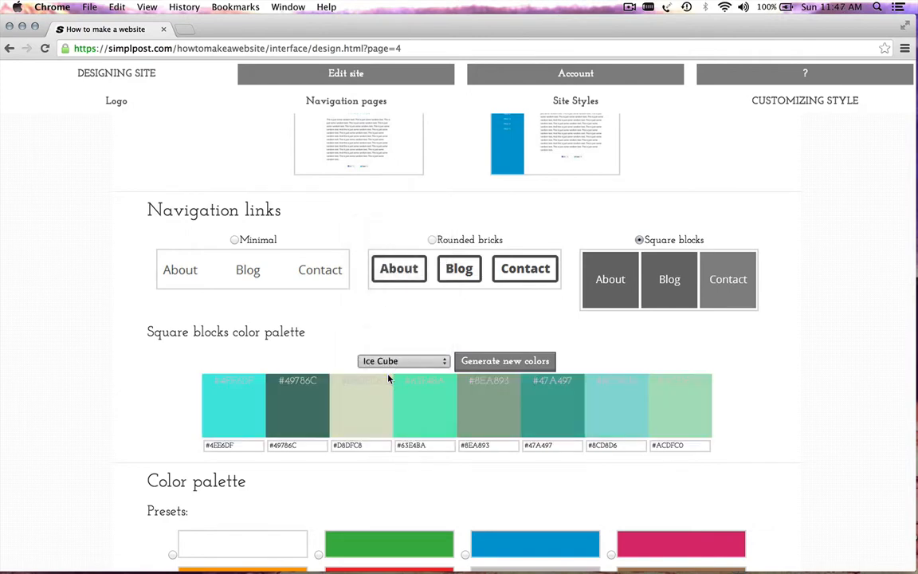
{"action": "left_click", "coordinate": [415, 364]}
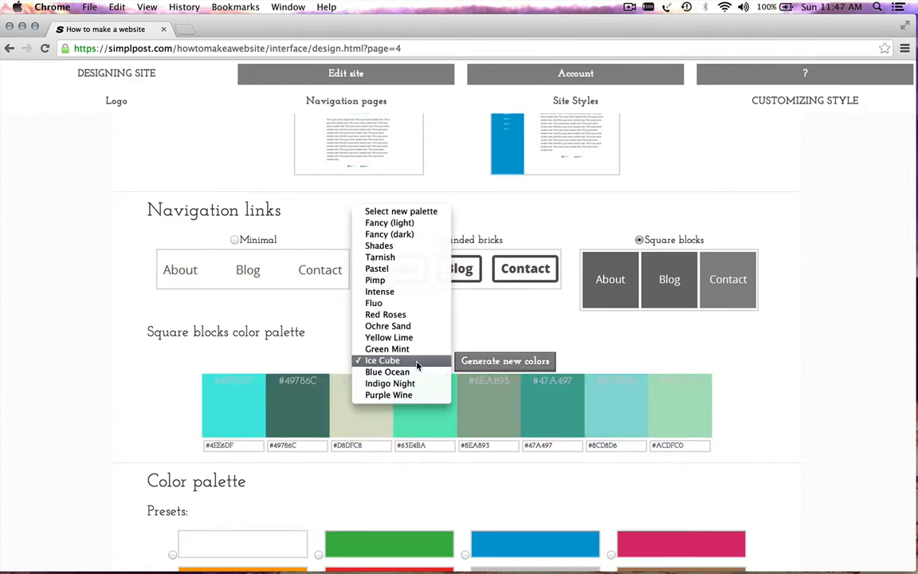
{"action": "left_click", "coordinate": [375, 372]}
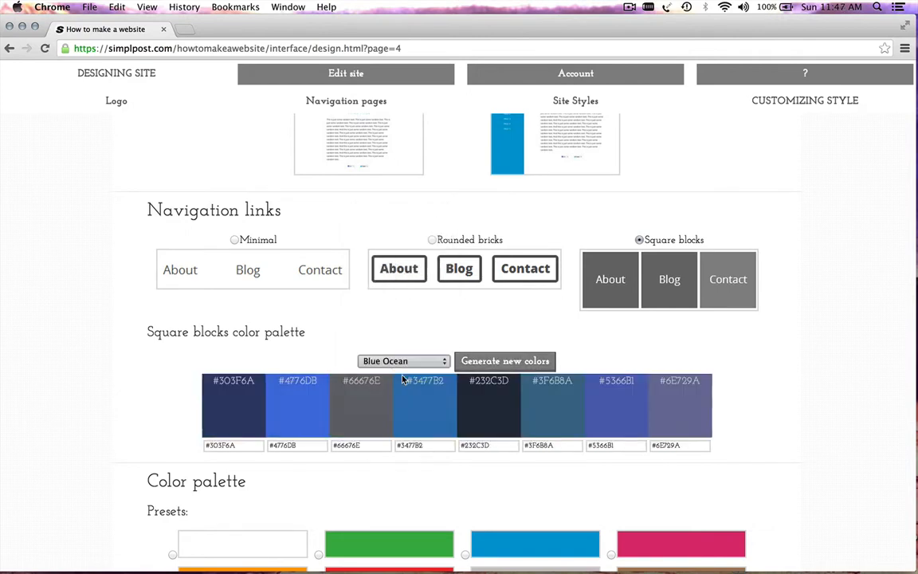
{"action": "left_click", "coordinate": [490, 362]}
{"action": "left_click", "coordinate": [491, 363]}
{"action": "left_click", "coordinate": [490, 363]}
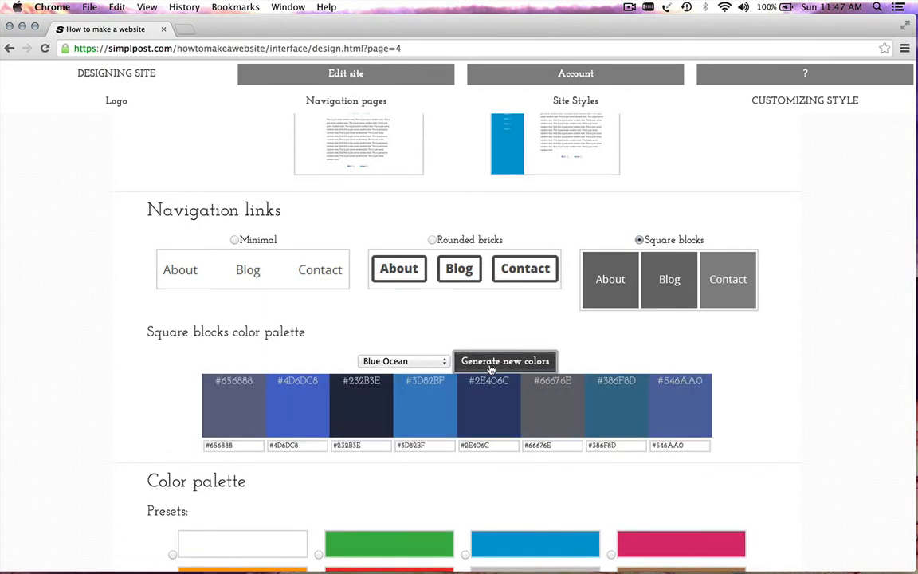
{"action": "left_click", "coordinate": [491, 363]}
- Select the hex code of the fourth square blocks color in its field and on its swatch
{"action": "left_click", "coordinate": [426, 444]}
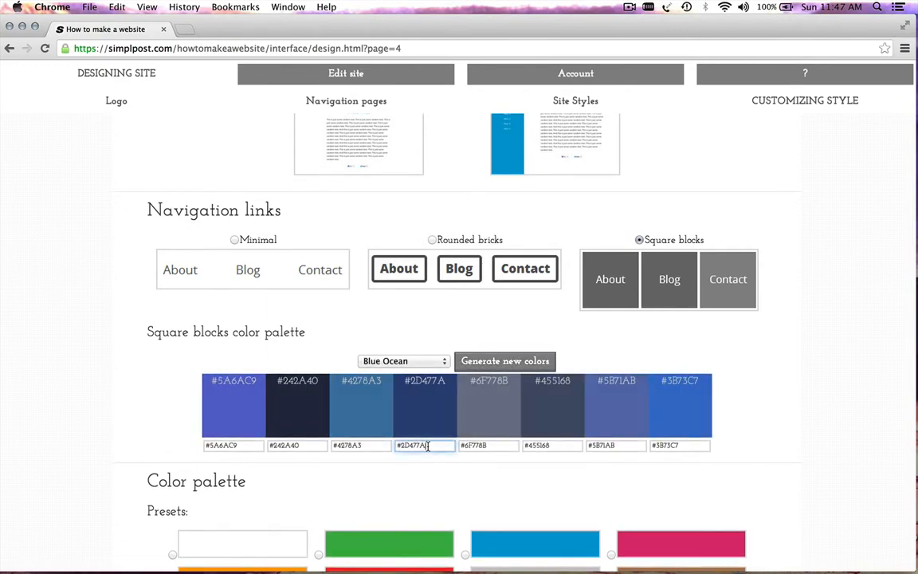
{"action": "left_click_drag", "start_coordinate": [426, 445], "coordinate": [390, 450]}
{"action": "left_click_drag", "start_coordinate": [404, 380], "coordinate": [450, 381]}
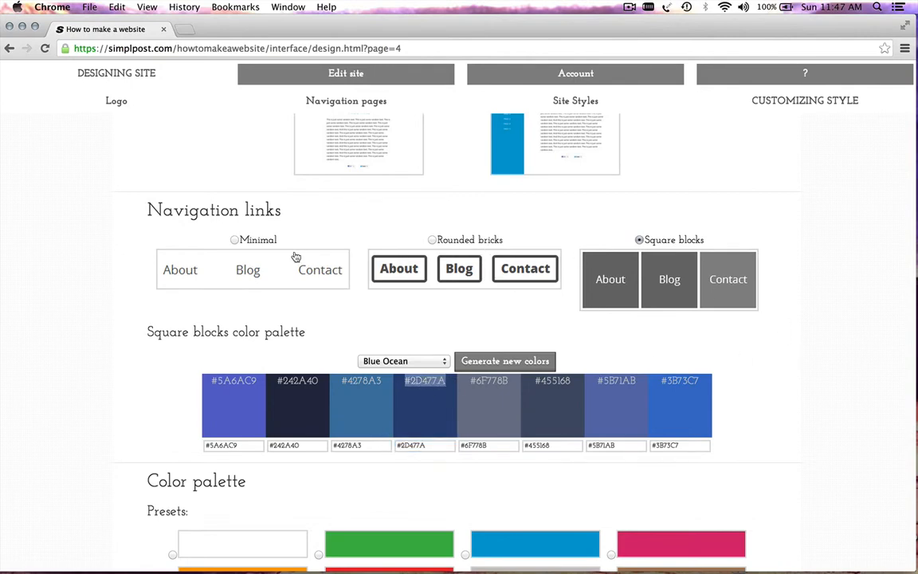
- Set the custom color of the nav bar link text to purple #b92db4
{"action": "scroll", "coordinate": [477, 279], "scroll_direction": "down", "scroll_amount": 5}
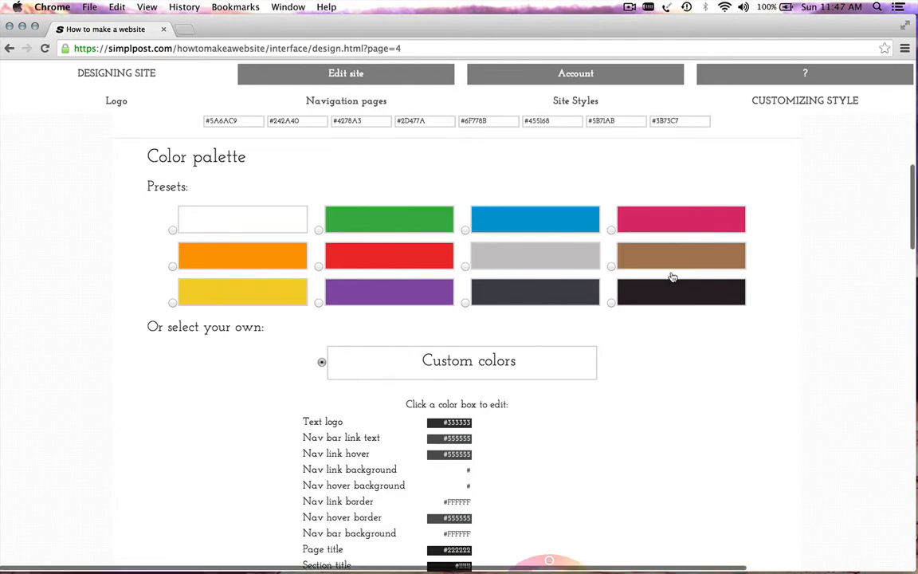
{"action": "scroll", "coordinate": [672, 277], "scroll_direction": "down", "scroll_amount": 2}
{"action": "scroll", "coordinate": [672, 277], "scroll_direction": "down", "scroll_amount": 2}
{"action": "scroll", "coordinate": [647, 234], "scroll_direction": "down", "scroll_amount": 2}
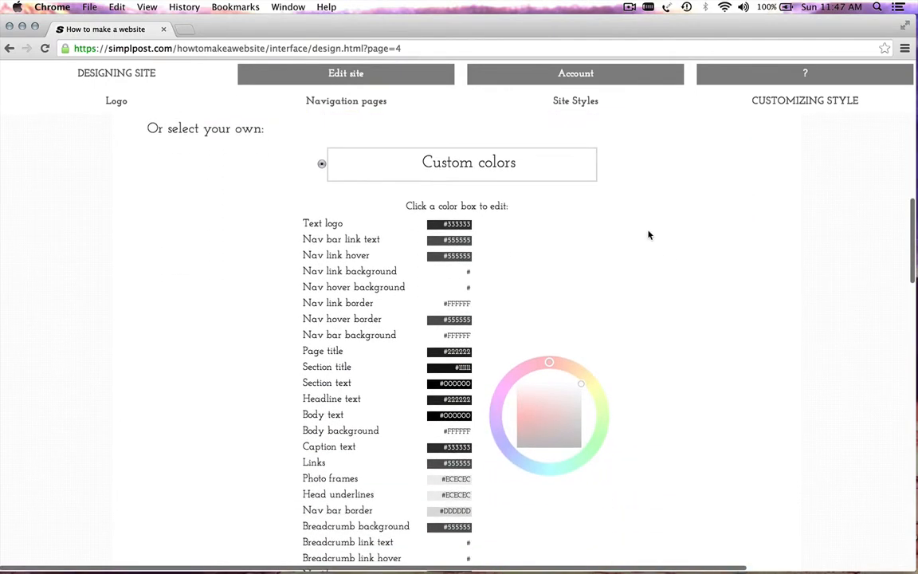
{"action": "scroll", "coordinate": [647, 235], "scroll_direction": "up", "scroll_amount": 2}
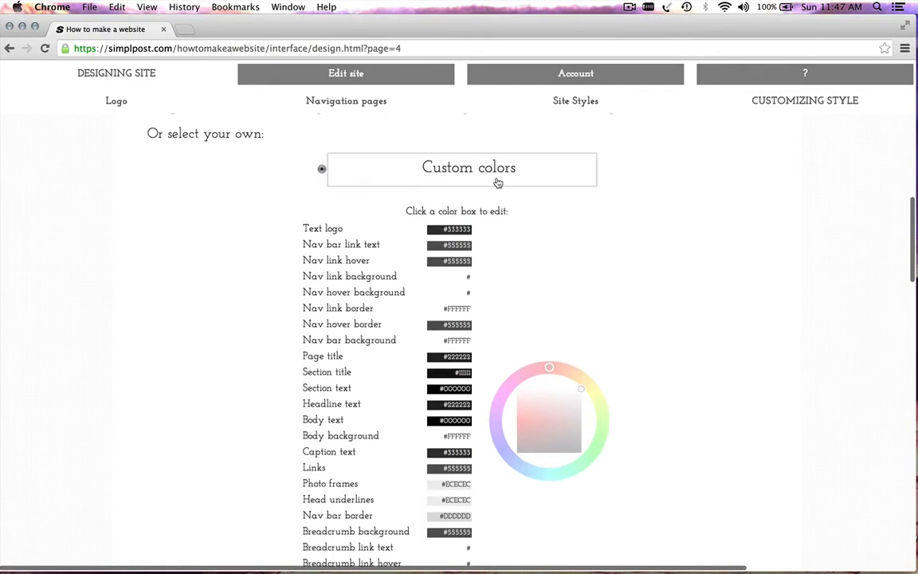
{"action": "scroll", "coordinate": [567, 252], "scroll_direction": "down", "scroll_amount": 2}
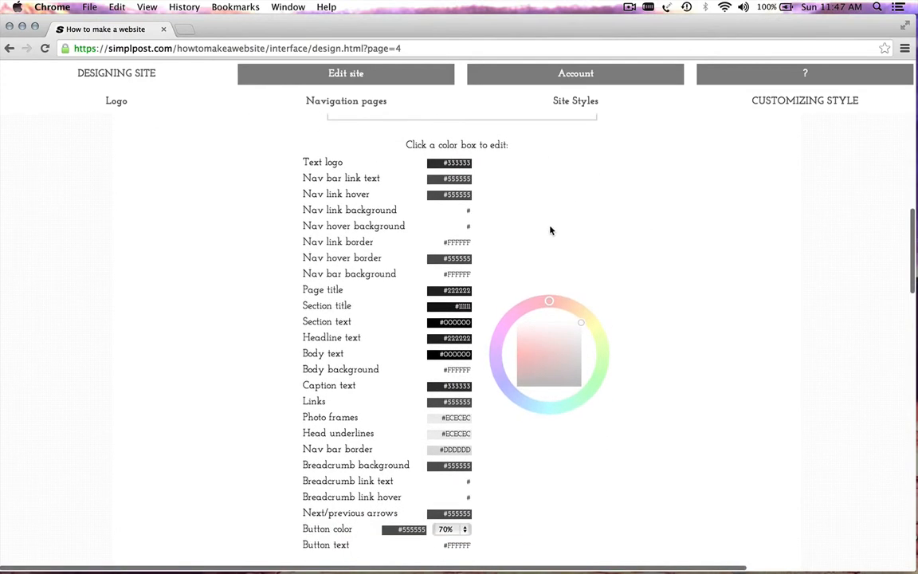
{"action": "left_click", "coordinate": [458, 181]}
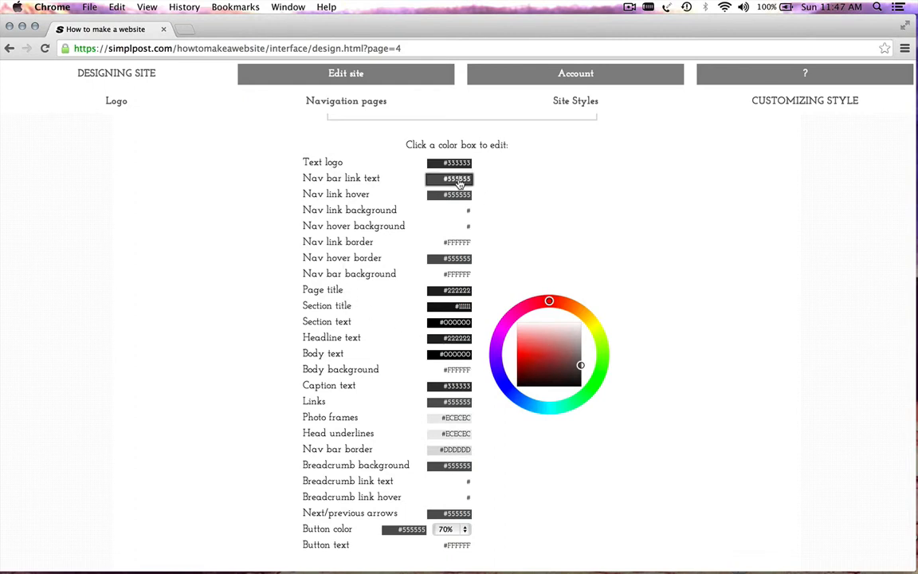
{"action": "left_click", "coordinate": [522, 345]}
{"action": "mouse_move", "coordinate": [522, 345]}
{"action": "left_mouse_down"}
{"action": "mouse_move", "coordinate": [526, 360]}
{"action": "mouse_move", "coordinate": [542, 357]}
{"action": "left_mouse_up"}
{"action": "left_click", "coordinate": [517, 312]}
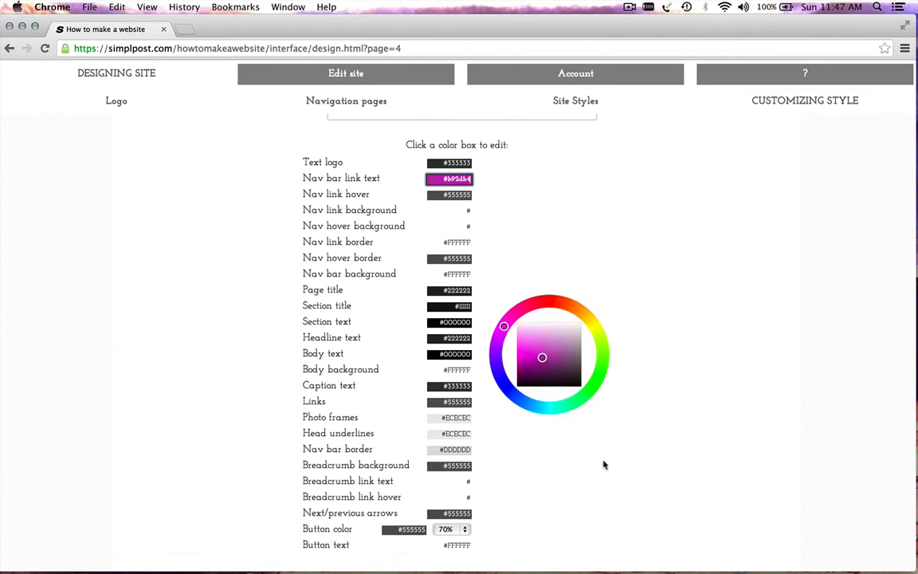
- Open the background gallery and choose the second light pattern for the navigation bar background
{"action": "scroll", "coordinate": [604, 463], "scroll_direction": "down", "scroll_amount": 10}
{"action": "scroll", "coordinate": [637, 491], "scroll_direction": "up", "scroll_amount": 2}
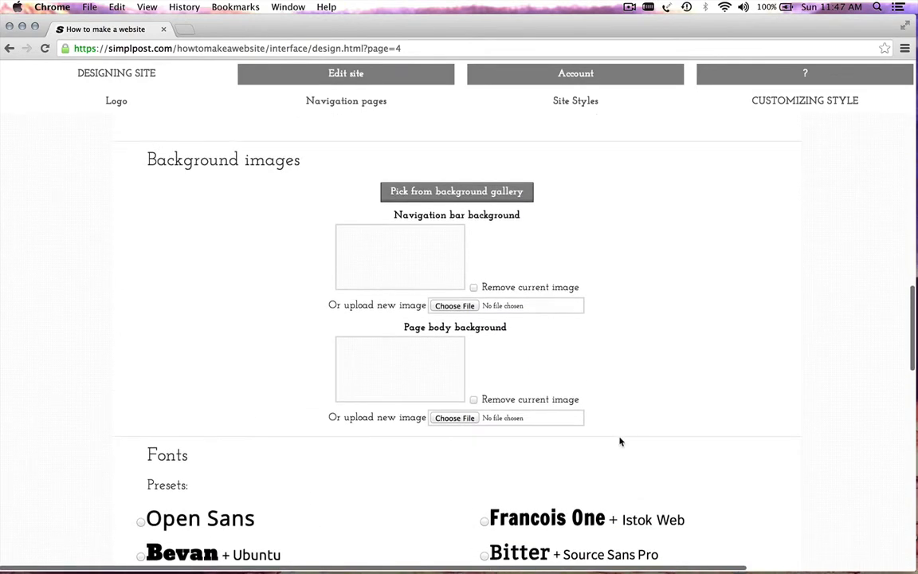
{"action": "left_click", "coordinate": [502, 195]}
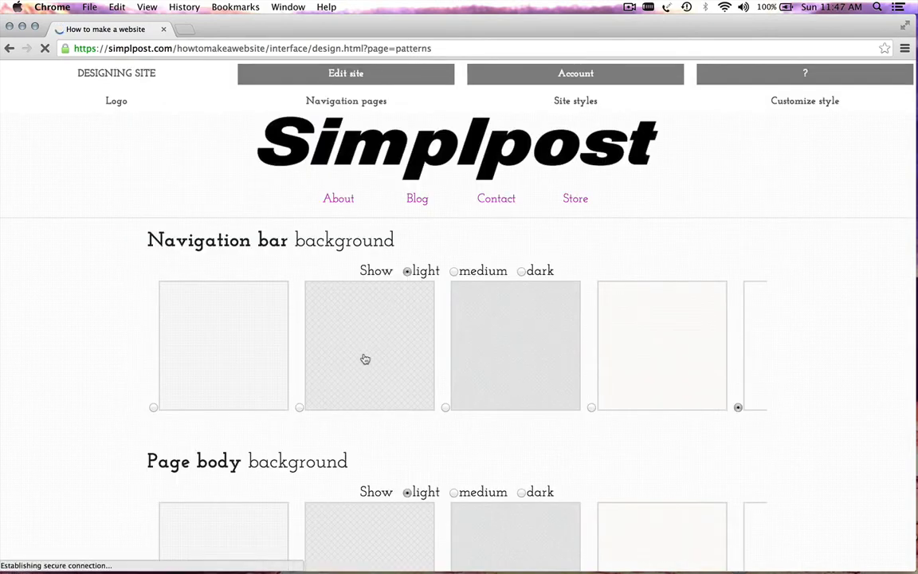
{"action": "left_click", "coordinate": [365, 358]}
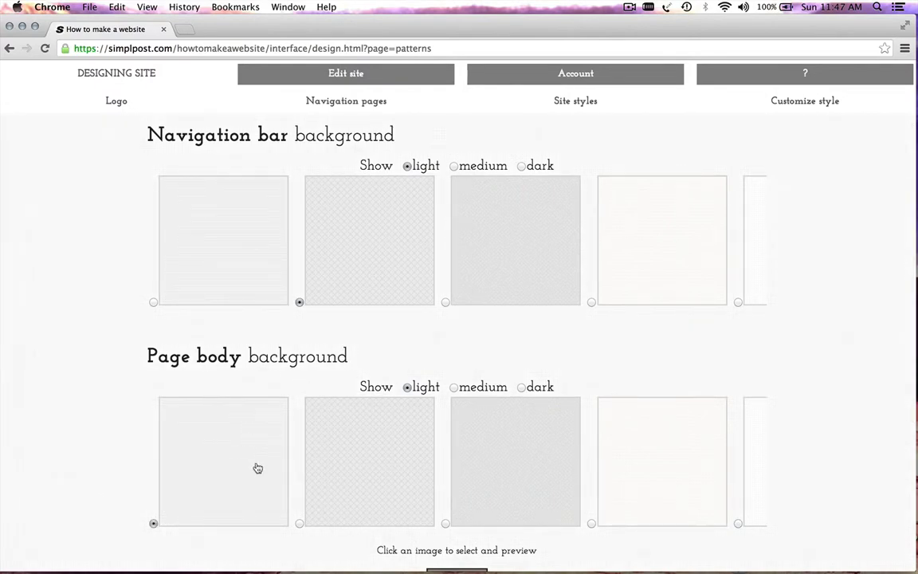
- Choose the first light pattern for the page body background and save the background selections
{"action": "left_click", "coordinate": [273, 456]}
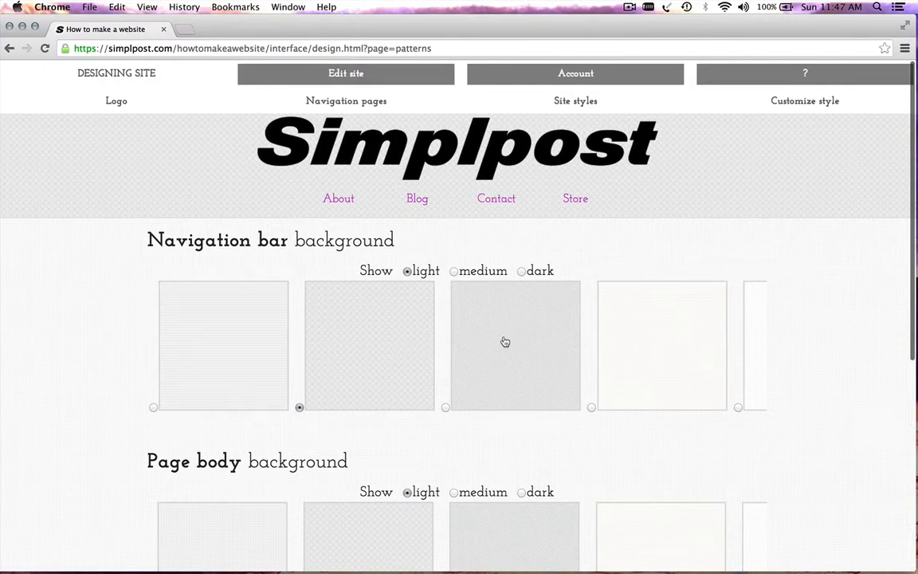
{"action": "scroll", "coordinate": [691, 351], "scroll_direction": "down", "scroll_amount": 5}
{"action": "scroll", "coordinate": [690, 351], "scroll_direction": "down", "scroll_amount": 2}
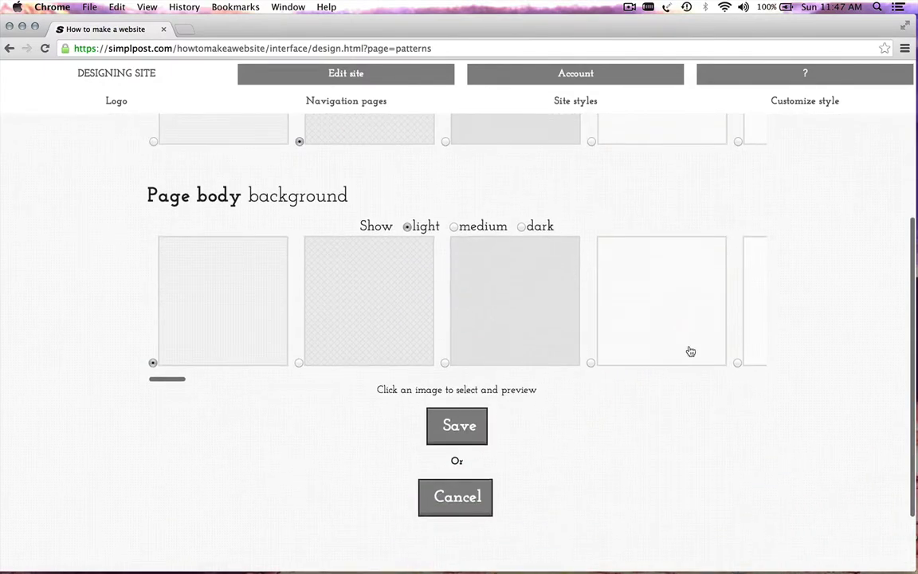
{"action": "left_click", "coordinate": [475, 414]}
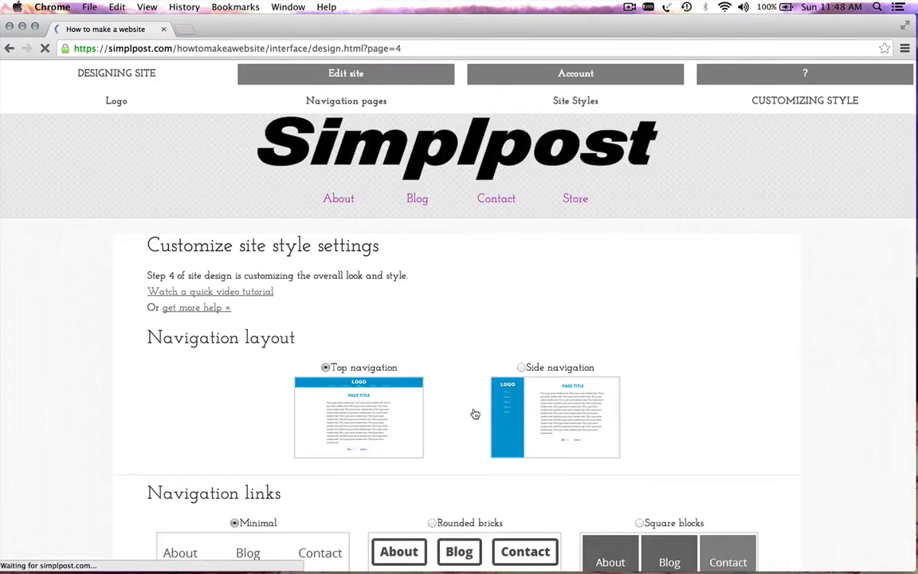
- Review the font presets and the custom font combination in the site style settings
{"action": "scroll", "coordinate": [475, 414], "scroll_direction": "down", "scroll_amount": 5}
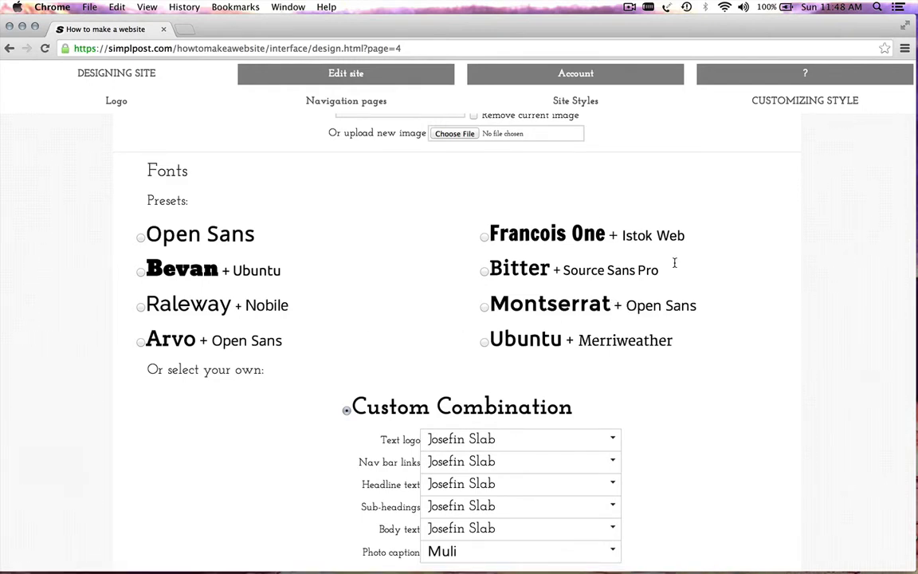
{"action": "scroll", "coordinate": [676, 265], "scroll_direction": "down", "scroll_amount": 1}
{"action": "scroll", "coordinate": [676, 268], "scroll_direction": "down", "scroll_amount": 2}
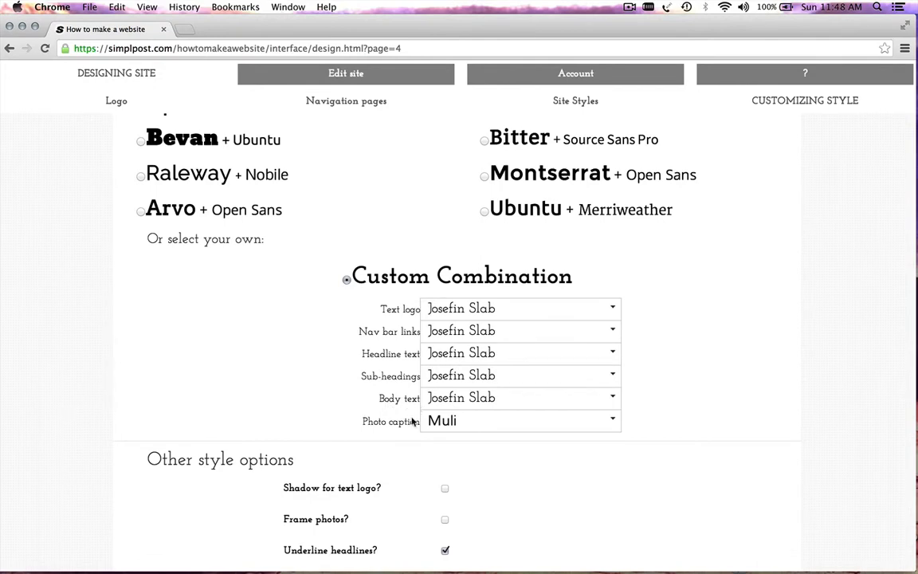
{"action": "scroll", "coordinate": [470, 420], "scroll_direction": "down", "scroll_amount": 4}
{"action": "scroll", "coordinate": [470, 420], "scroll_direction": "down", "scroll_amount": 5}
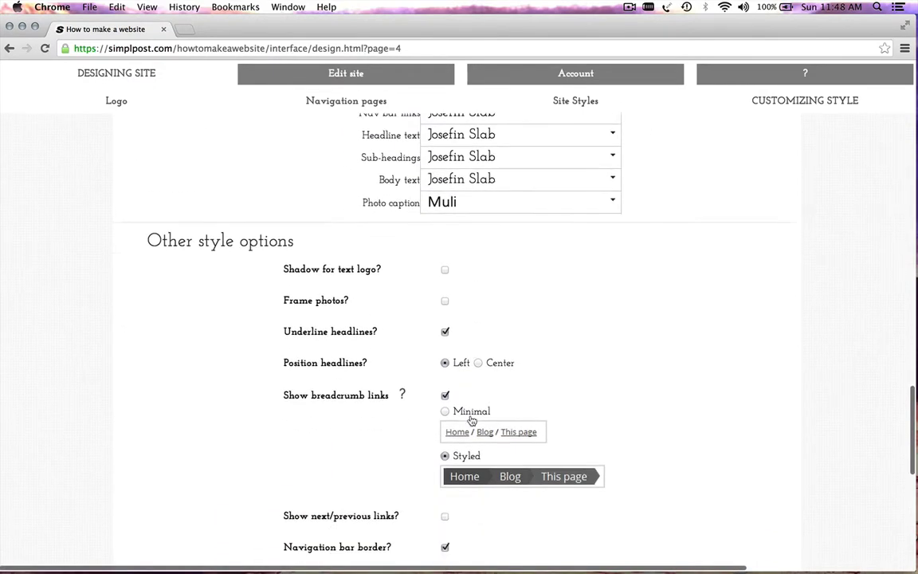
- Examine the other style options, including photo frames, headline underlines and position, and breadcrumb link styles
{"action": "scroll", "coordinate": [471, 420], "scroll_direction": "up", "scroll_amount": 1}
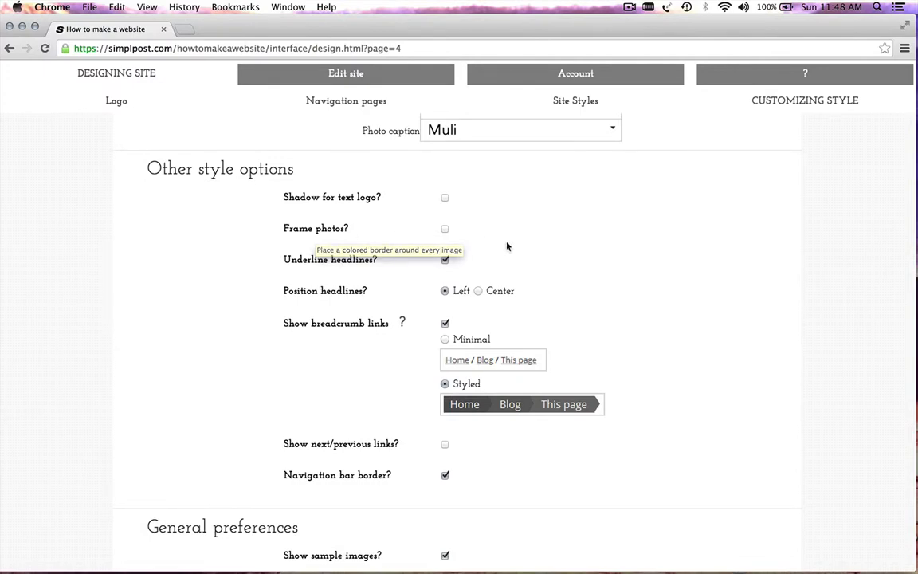
{"action": "scroll", "coordinate": [507, 246], "scroll_direction": "down", "scroll_amount": 1}
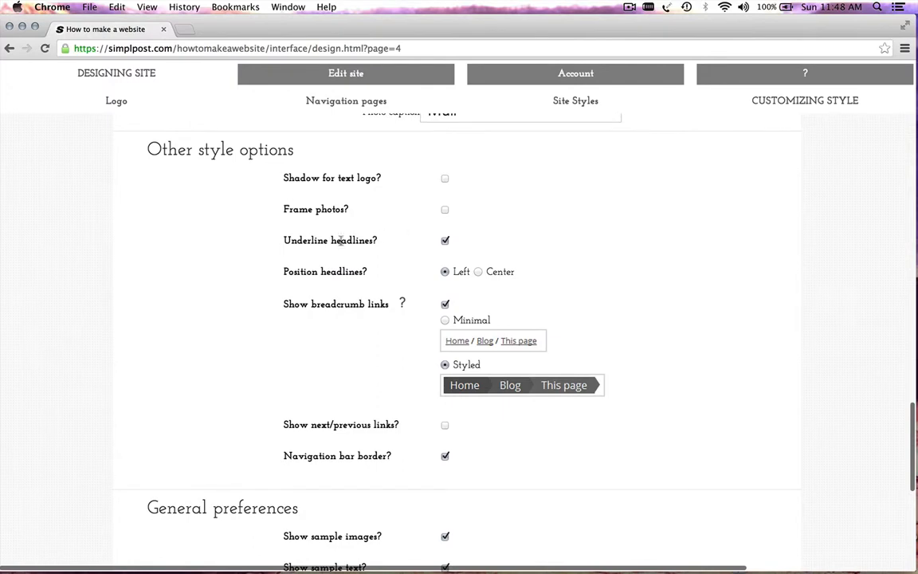
{"action": "mouse_move", "coordinate": [328, 242]}
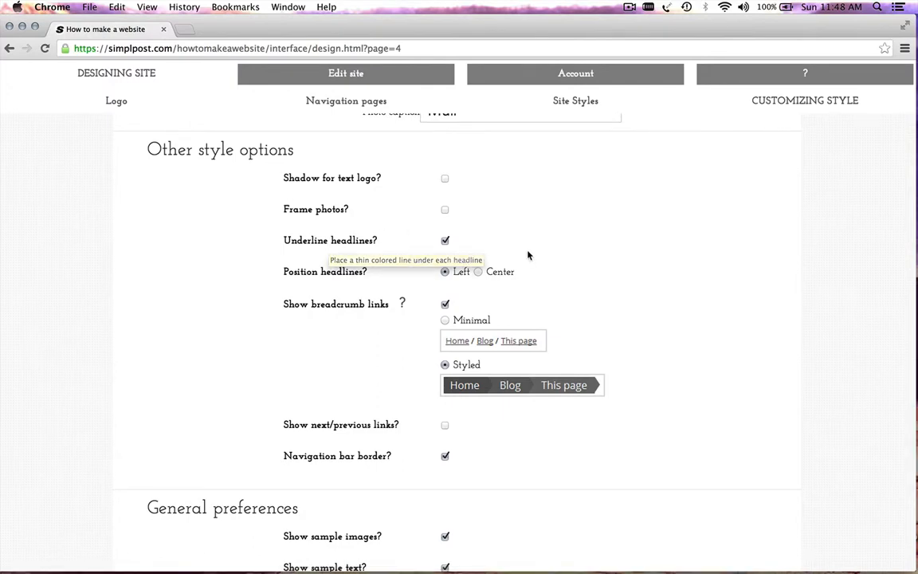
{"action": "scroll", "coordinate": [529, 256], "scroll_direction": "down", "scroll_amount": 5}
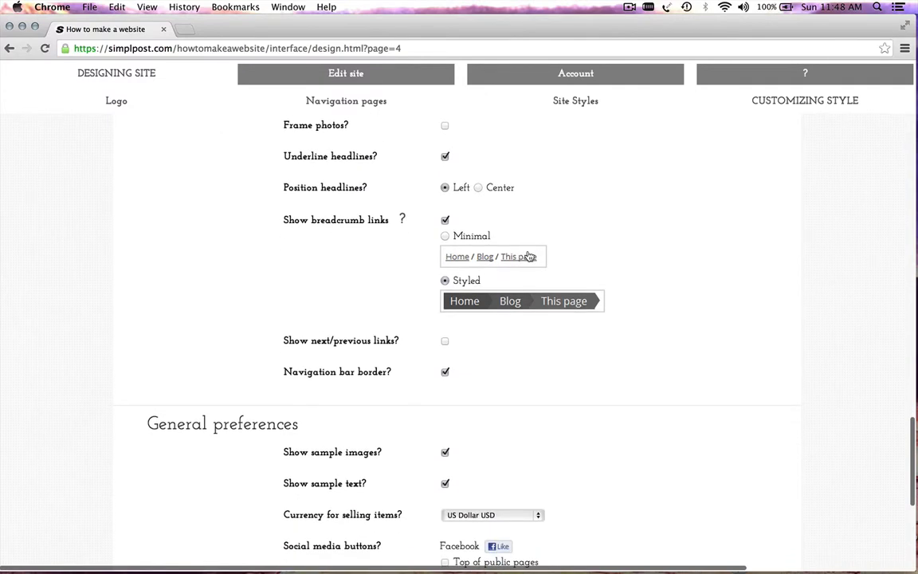
{"action": "mouse_move", "coordinate": [300, 184]}
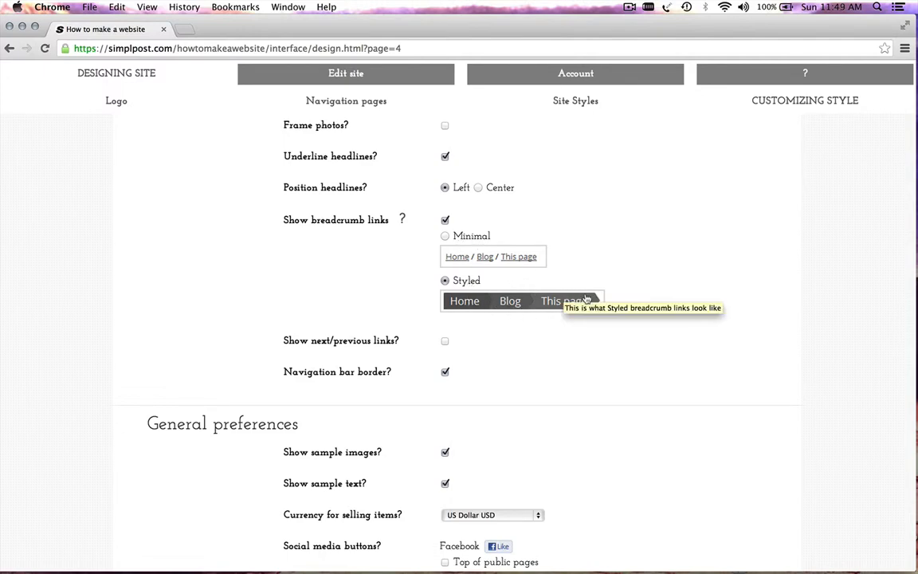
{"action": "scroll", "coordinate": [601, 289], "scroll_direction": "down", "scroll_amount": 2}
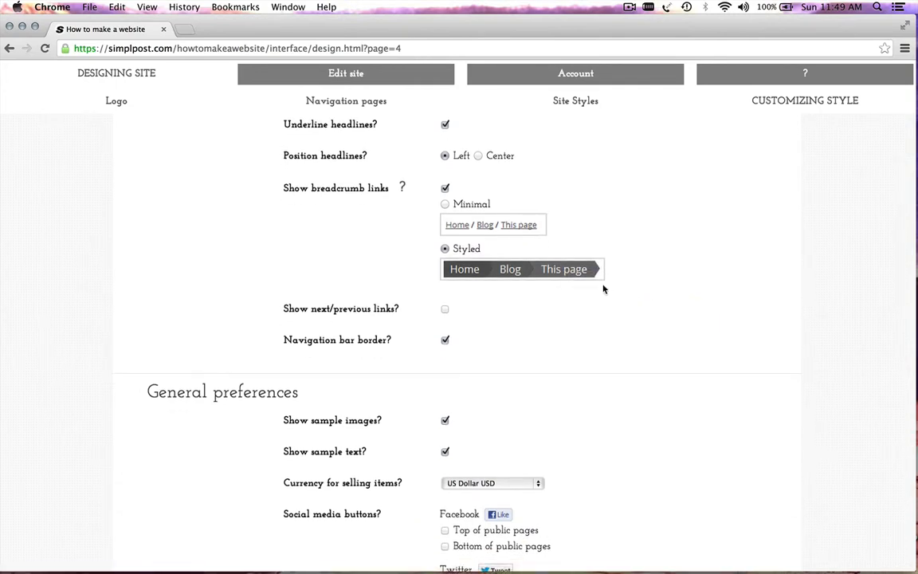
{"action": "scroll", "coordinate": [603, 290], "scroll_direction": "down", "scroll_amount": 4}
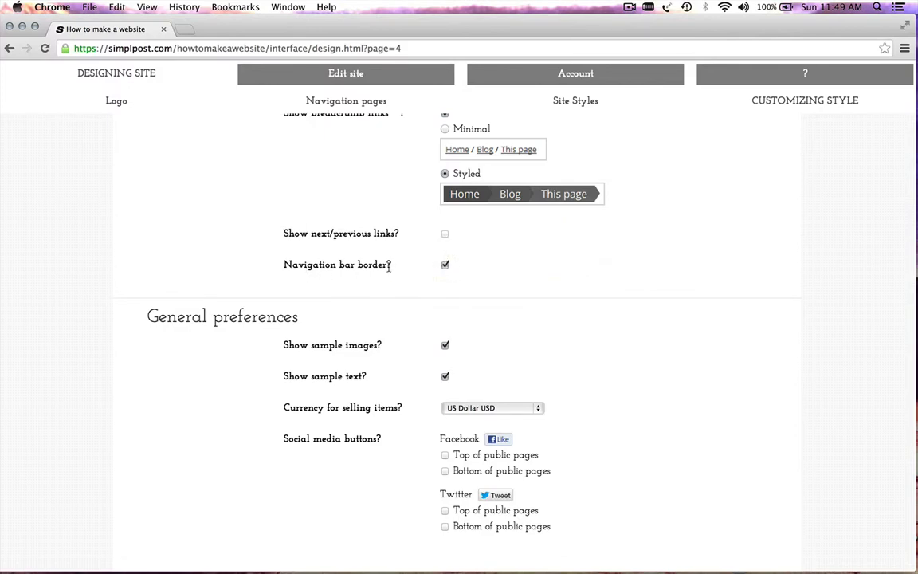
- Review the navigation bar border and general preferences, and view the currency choices for selling items
{"action": "mouse_move", "coordinate": [433, 271]}
{"action": "scroll", "coordinate": [565, 288], "scroll_direction": "down", "scroll_amount": 4}
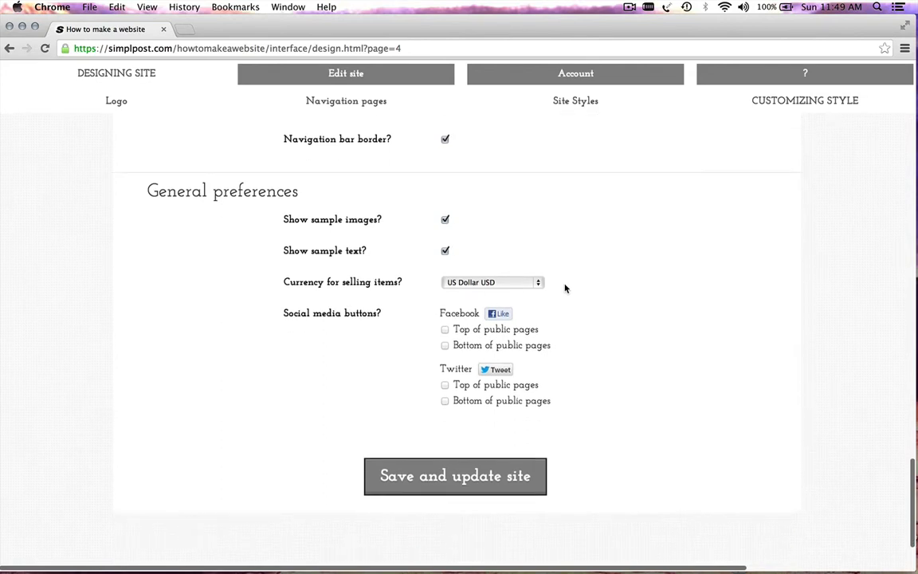
{"action": "scroll", "coordinate": [565, 289], "scroll_direction": "down", "scroll_amount": 1}
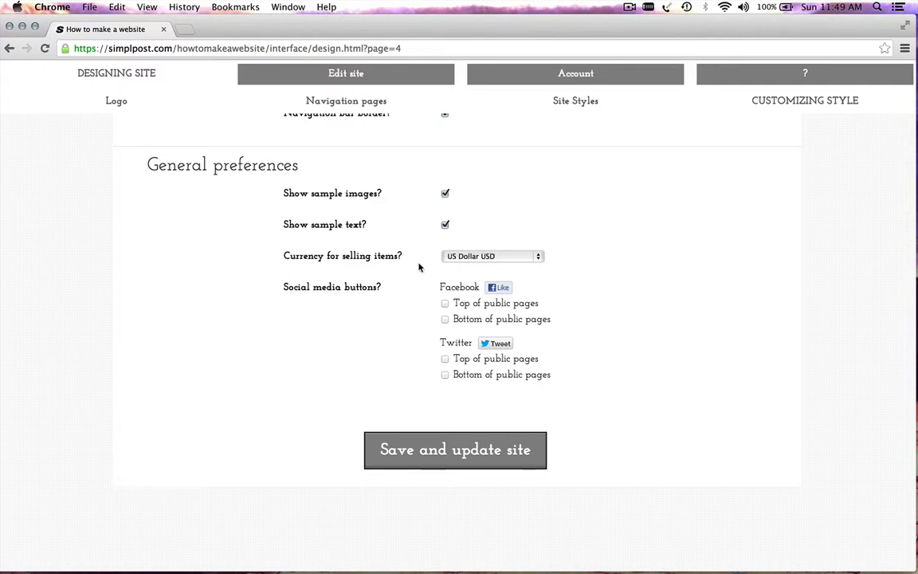
{"action": "left_click", "coordinate": [508, 258]}
{"action": "left_click", "coordinate": [639, 252]}
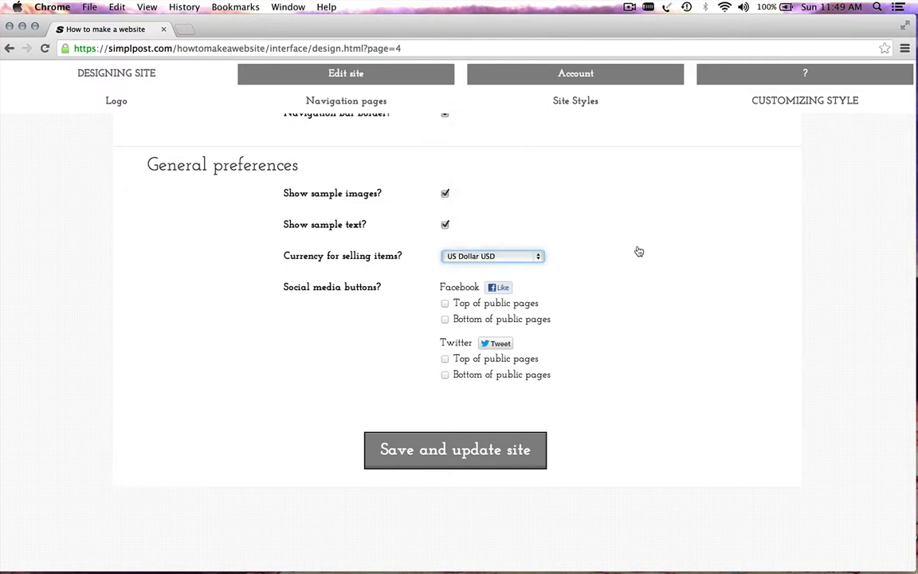